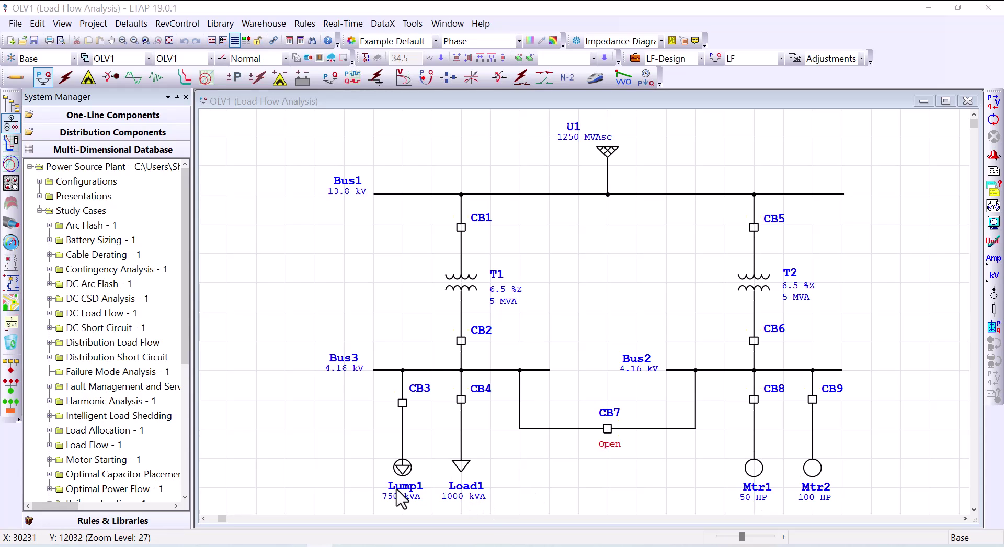
Show Load1's loading categories in its Static Load Editor: 4.16 kV, 1000 kVA, 1000 kW at 100% PF
left_click(495, 469)
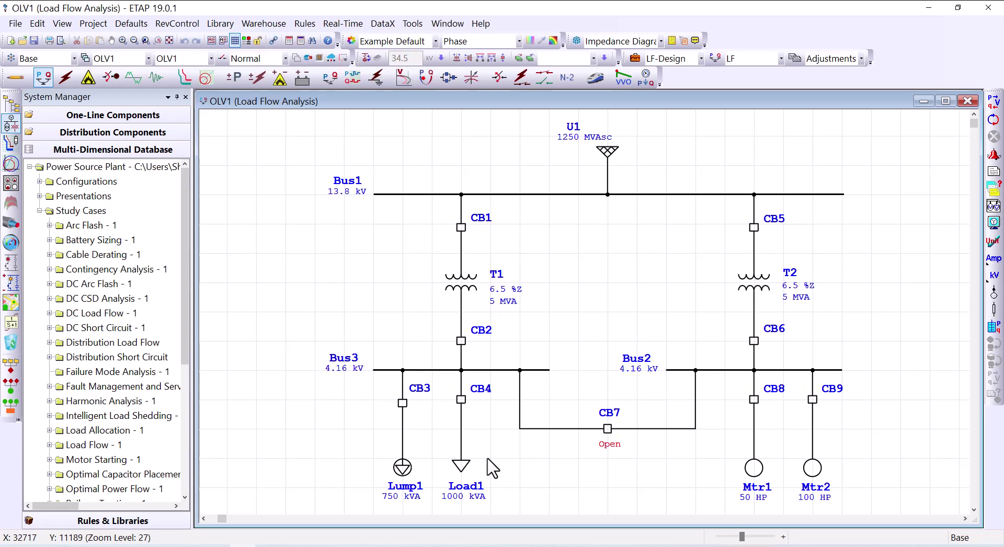
double_click(462, 471)
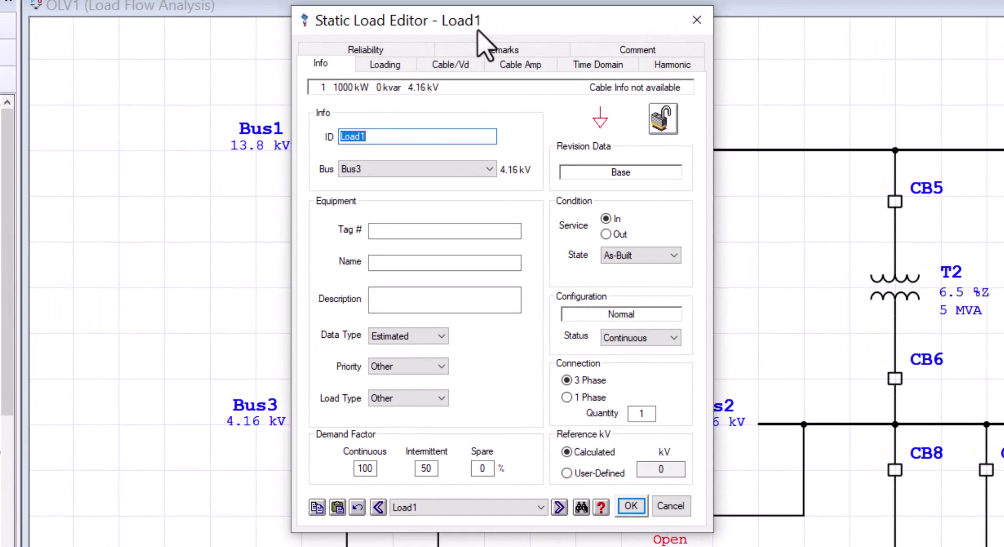
left_click(407, 67)
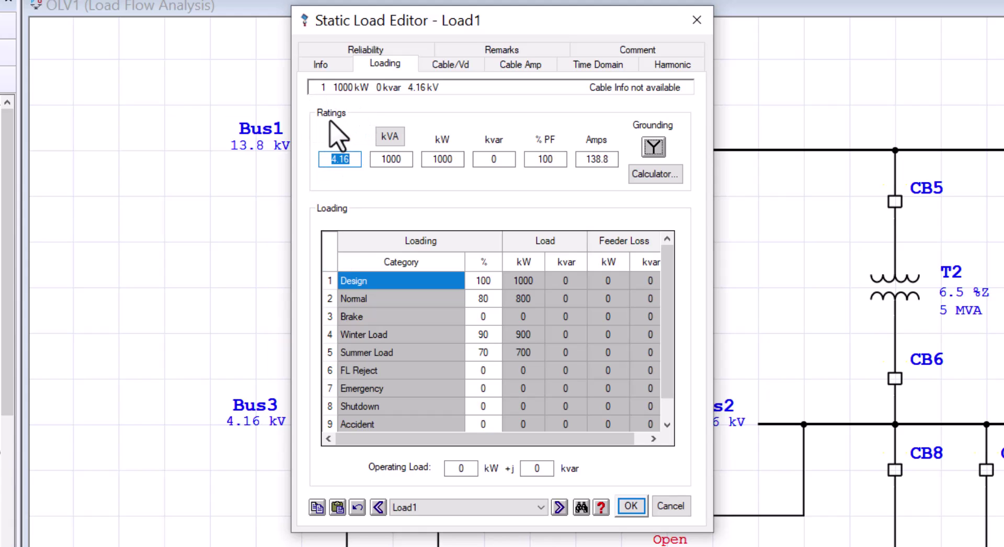
left_click(393, 175)
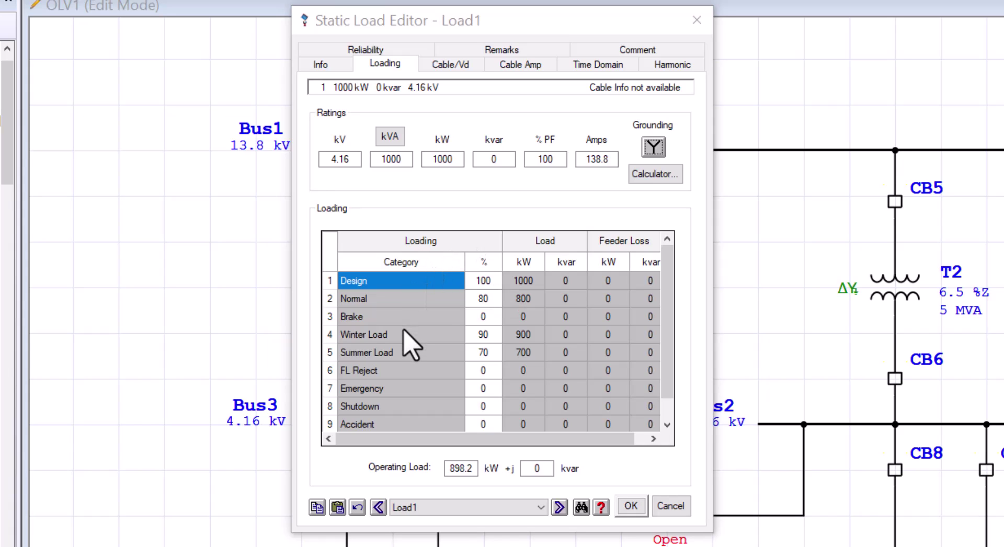
left_click(491, 292)
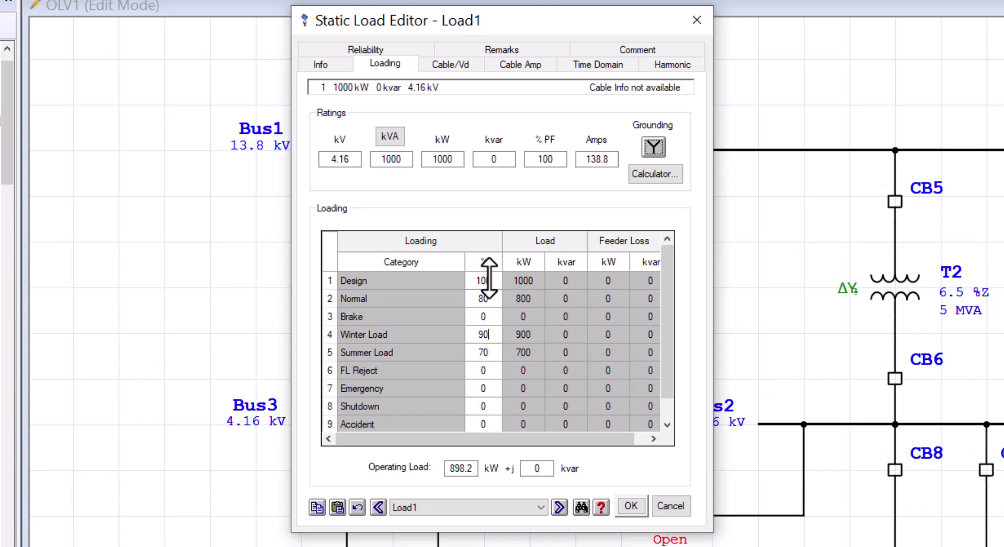
key("Down")
key("Down")
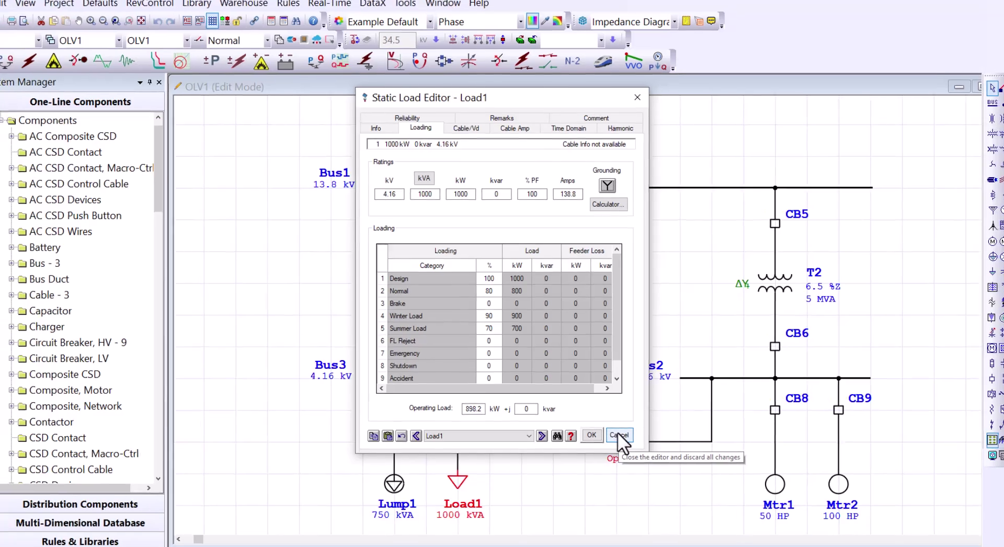
Cancel Load1's editor and show the Loading and Generation Categories list from Project Settings
left_click(632, 453)
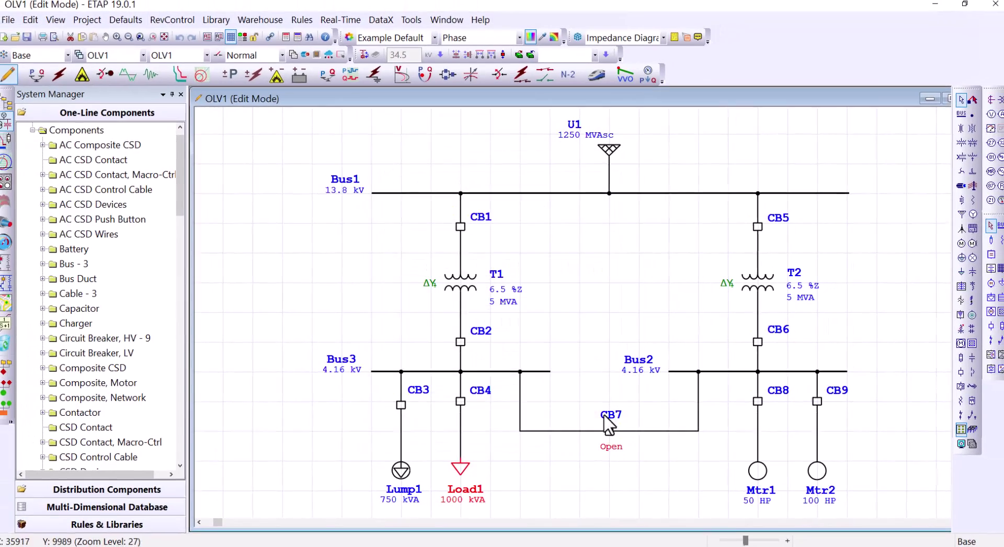
left_click(95, 23)
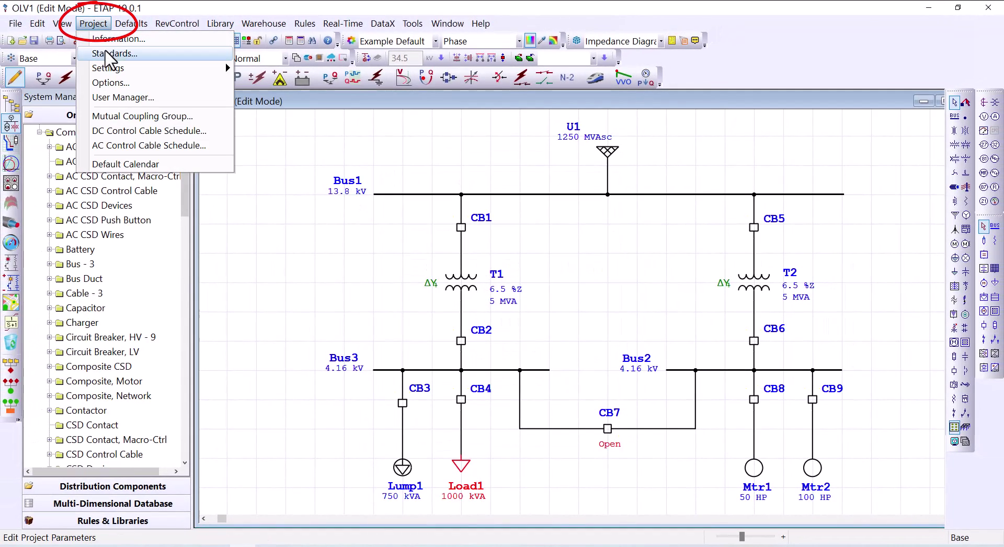
mouse_move(110, 73)
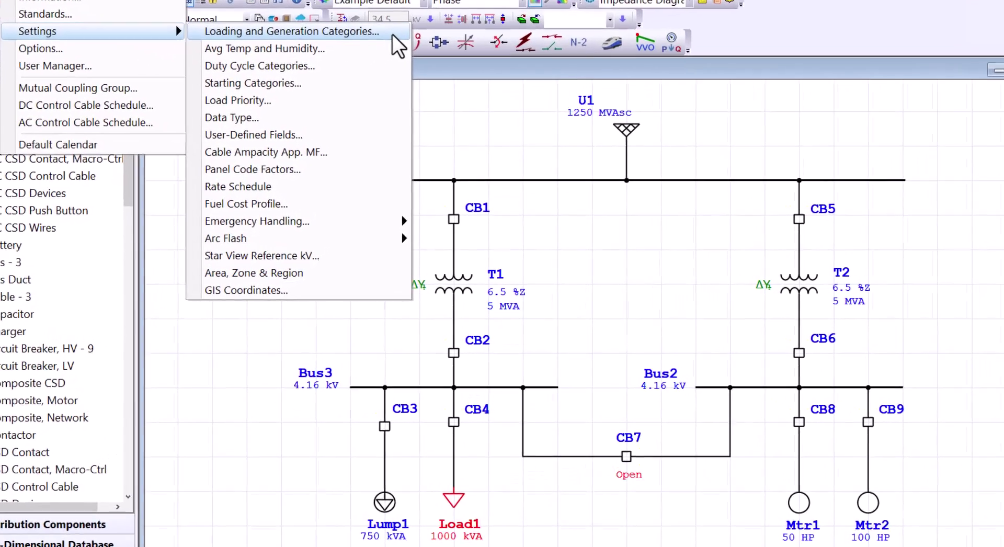
left_click(410, 73)
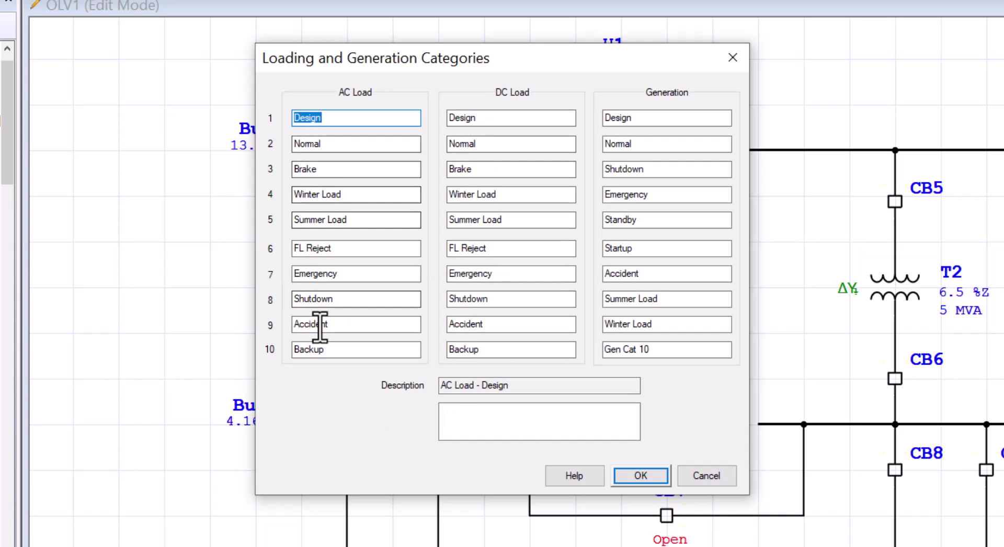
Close the Loading and Generation Categories dialog with OK
left_click(630, 478)
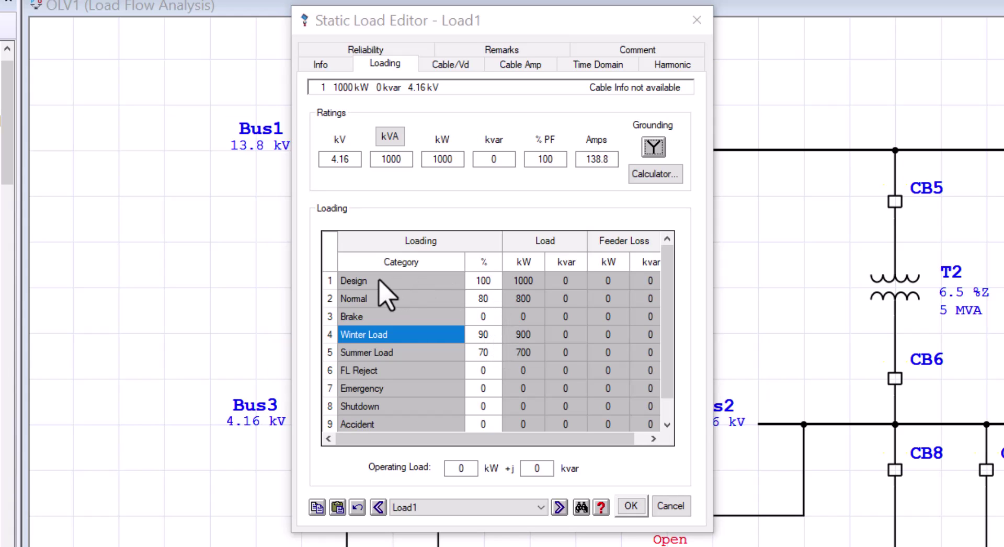
Check Load1's Summer Load percentage, then accept and close its Static Load Editor
left_click(528, 387)
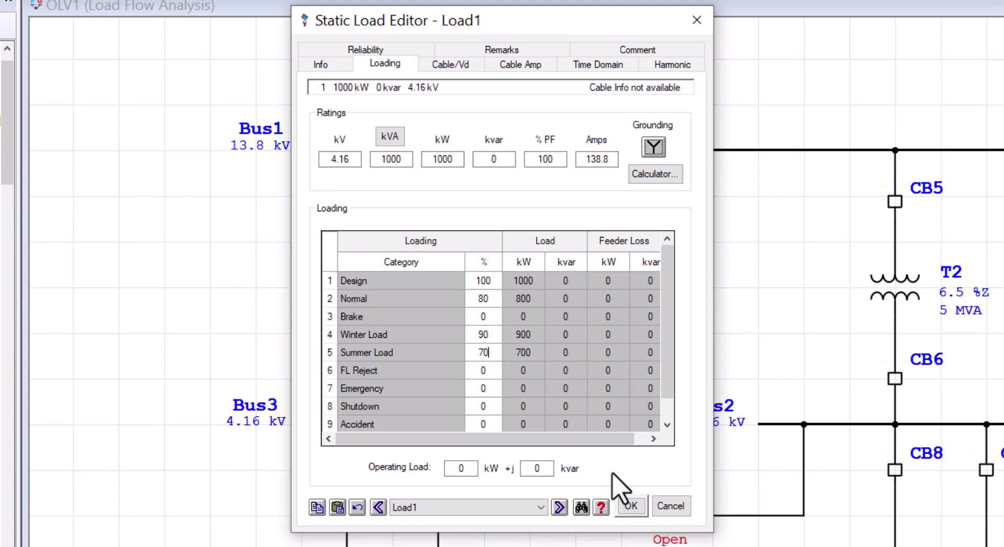
left_click(632, 505)
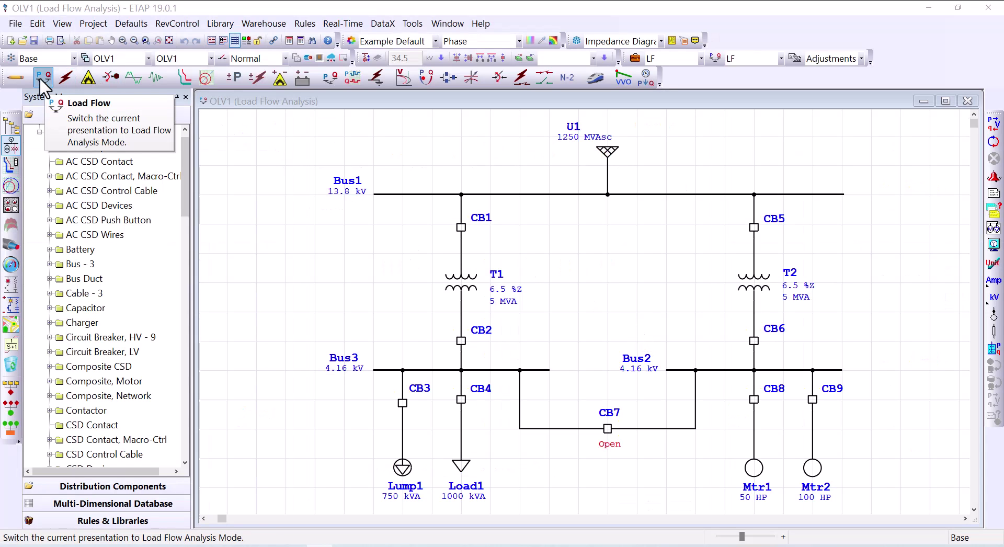
Open the Load Flow Study Case dialog for the LF case
left_click(636, 58)
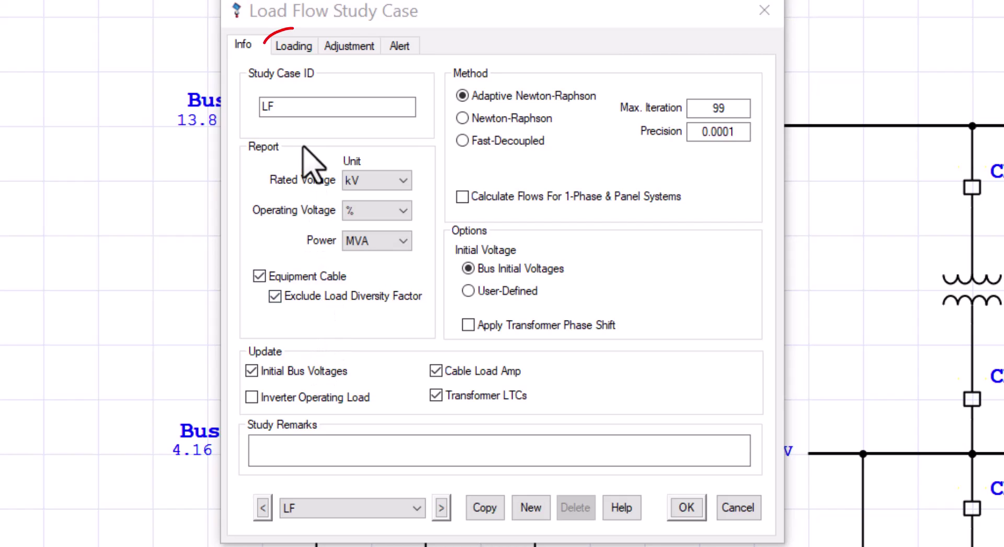
Confirm the LF study case keeps Design as its loading category
left_click(301, 46)
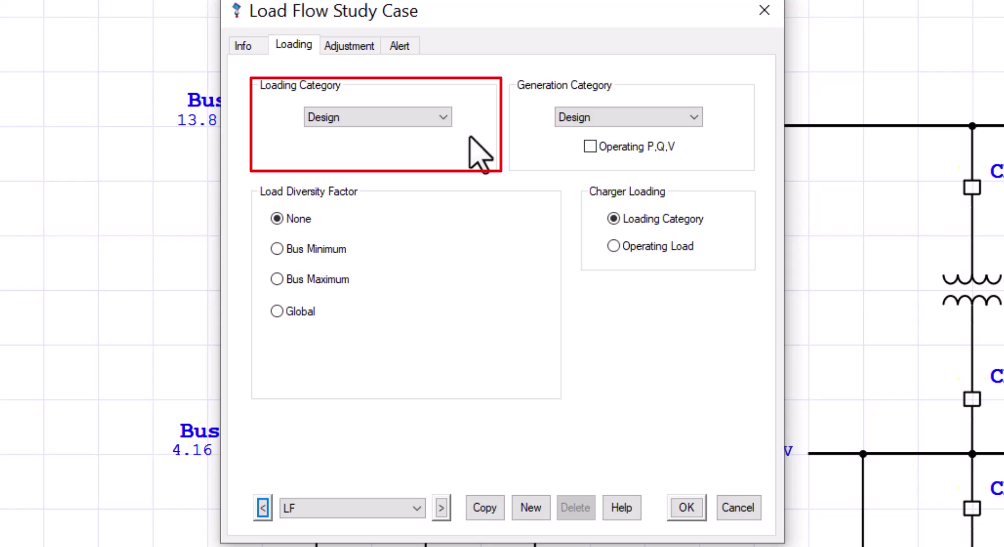
left_click(438, 118)
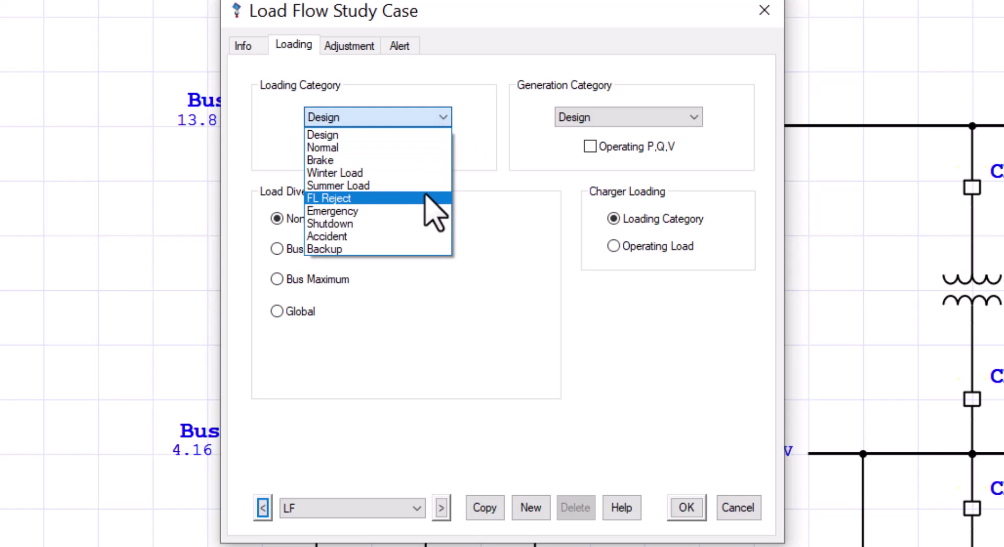
left_click(487, 135)
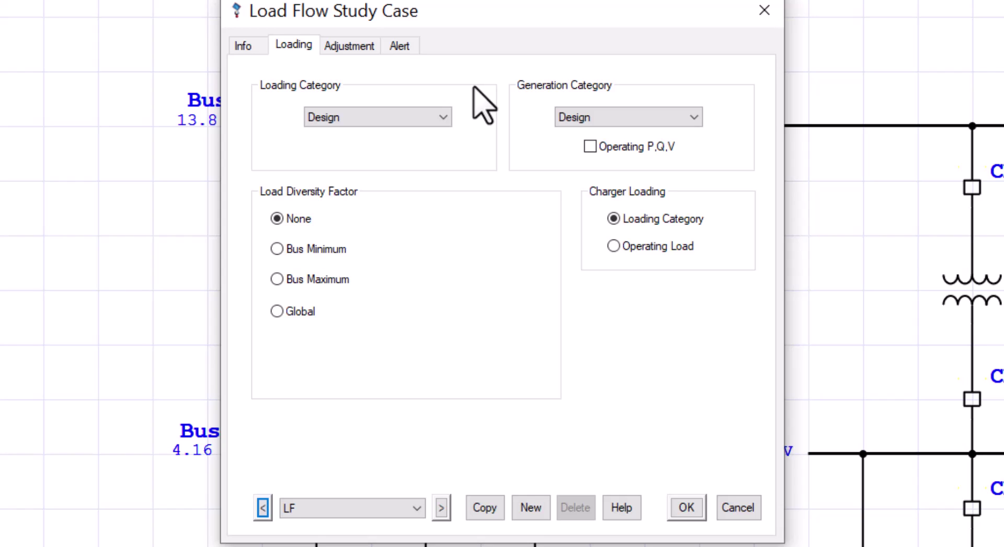
Rename the study case ID to LF-Design and duplicate it
left_click(256, 47)
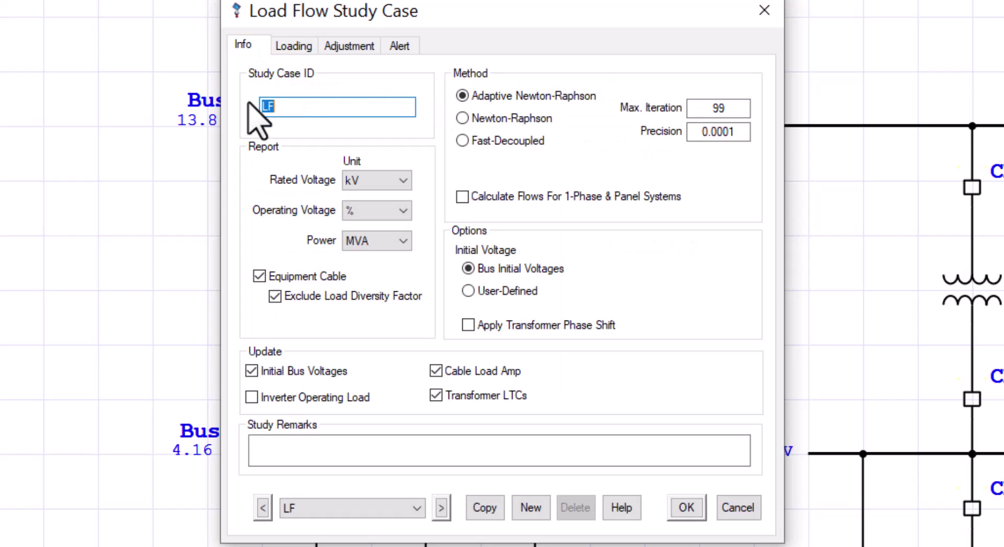
left_click(294, 108)
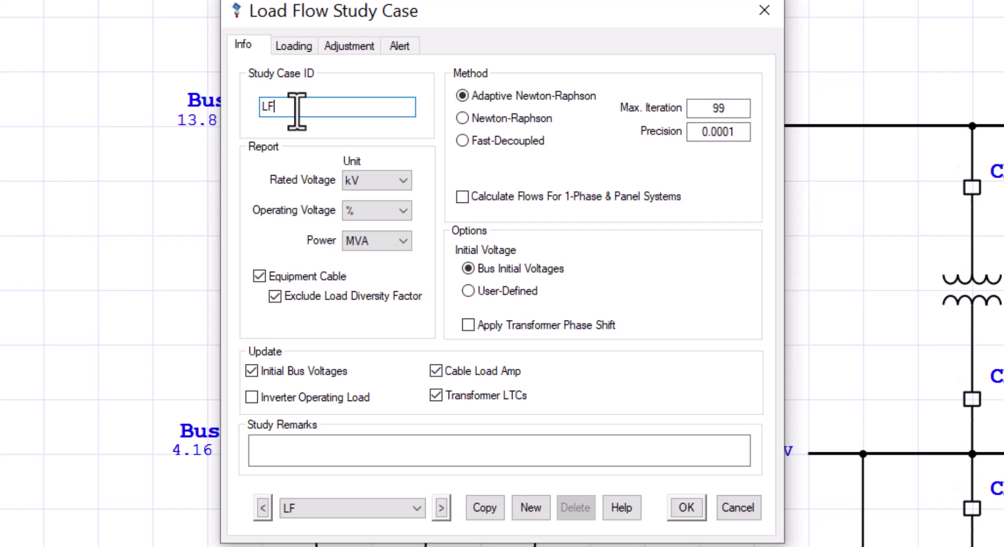
type("-Design")
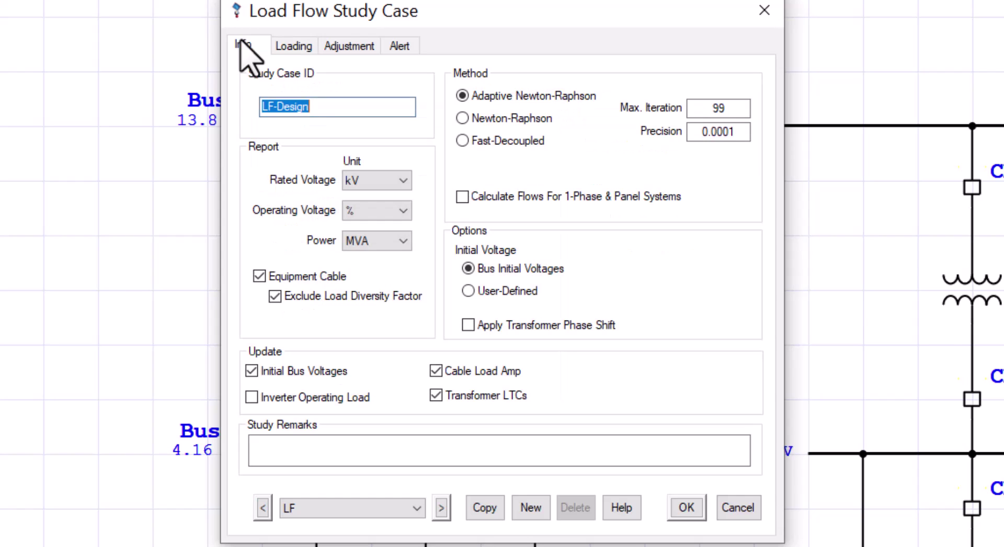
left_click(293, 46)
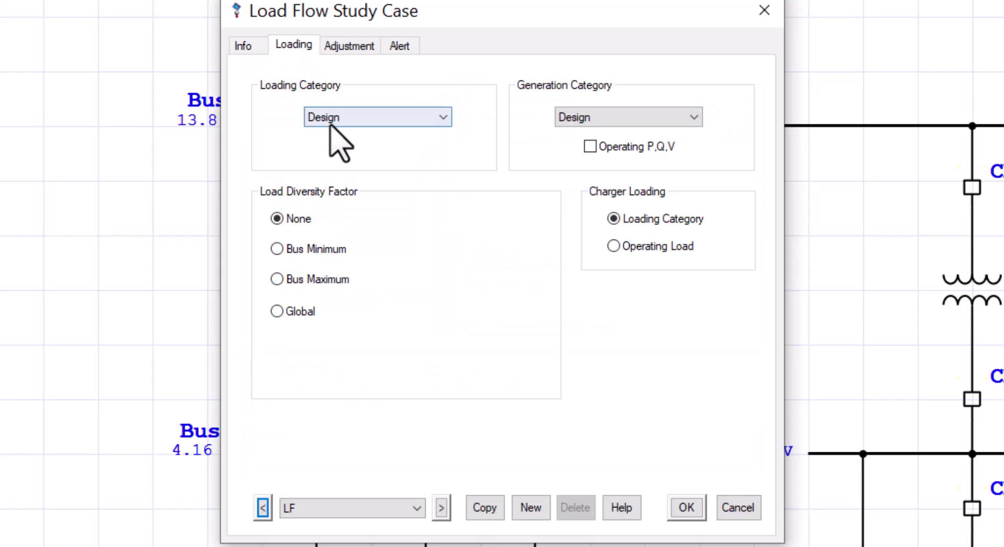
left_click(242, 45)
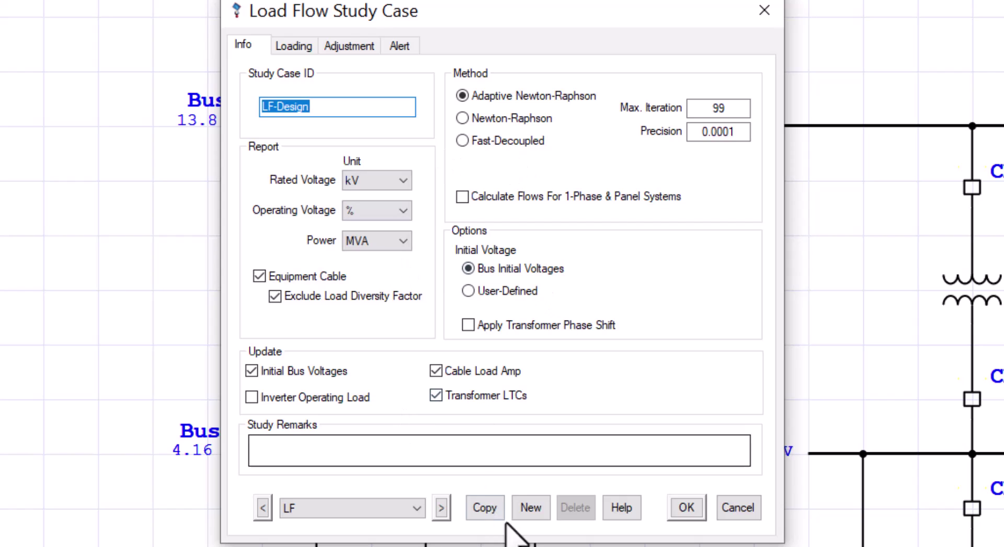
left_click(486, 508)
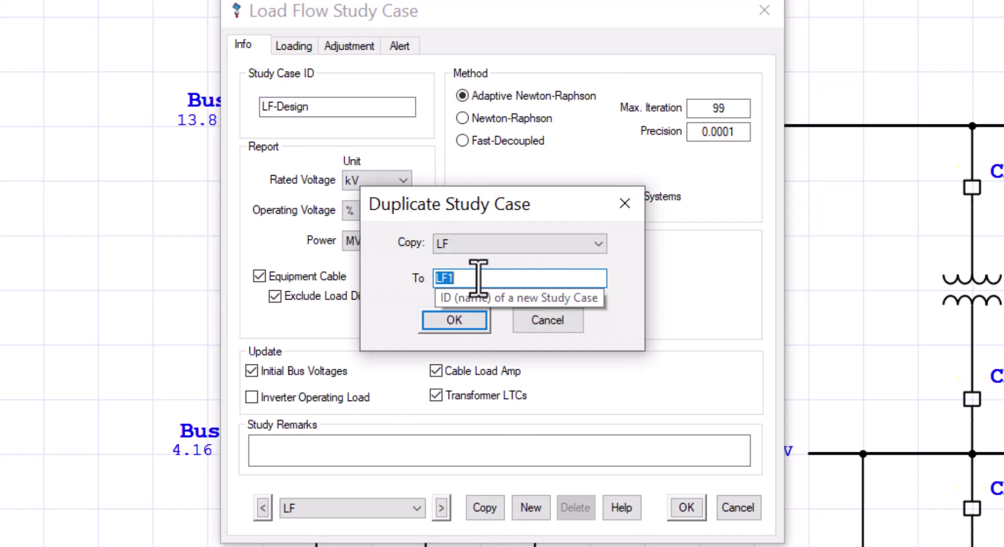
Name the duplicated study case LF-Normal and check its loading category
type("LF-Normal")
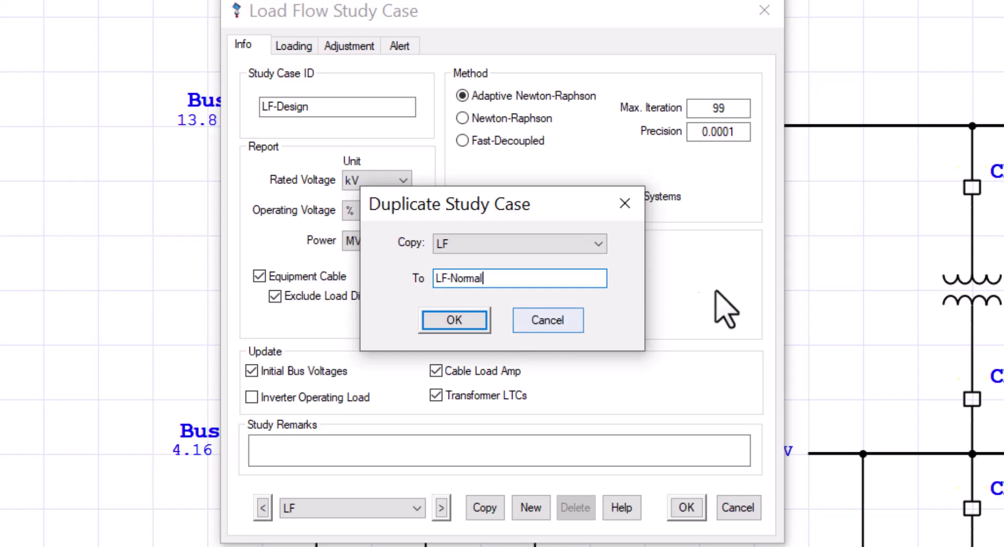
left_click(459, 323)
left_click(293, 45)
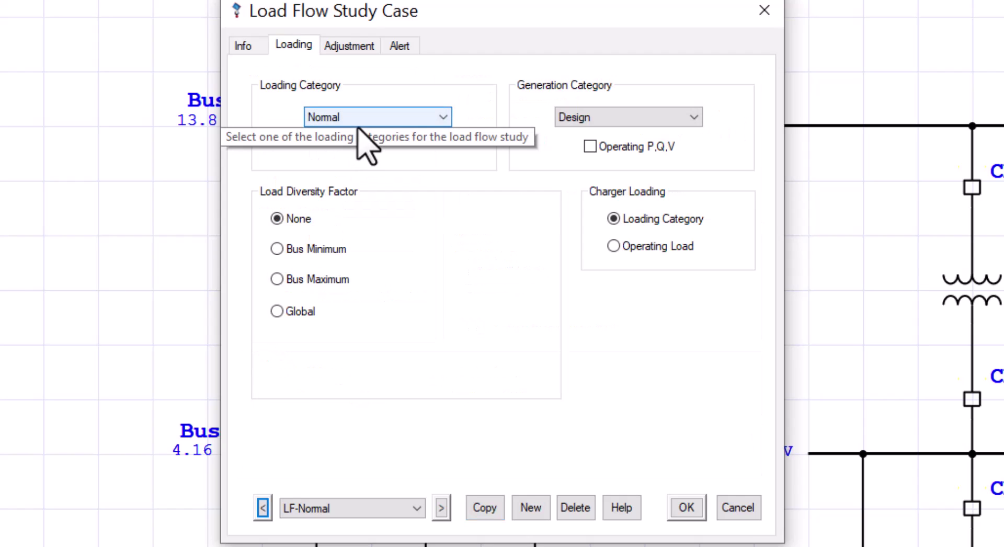
left_click(243, 46)
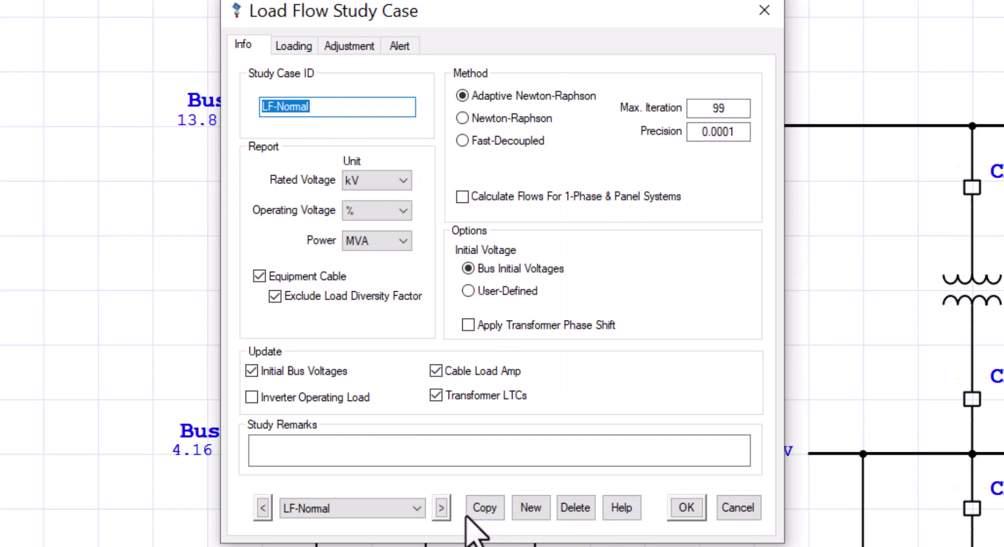
Copy LF-Normal to LF-Summer and set its loading category to Summer Load
left_click(483, 509)
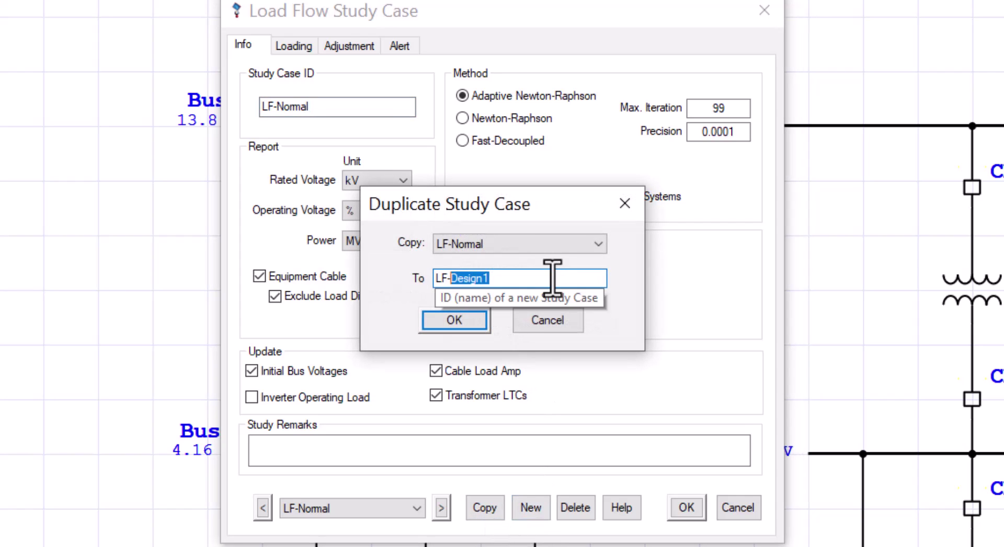
type("Summer")
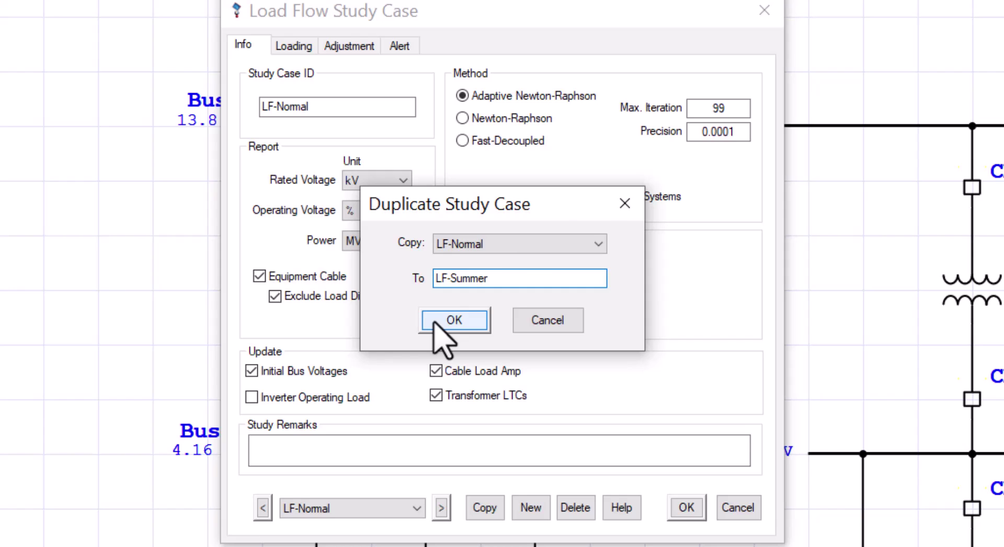
left_click(444, 320)
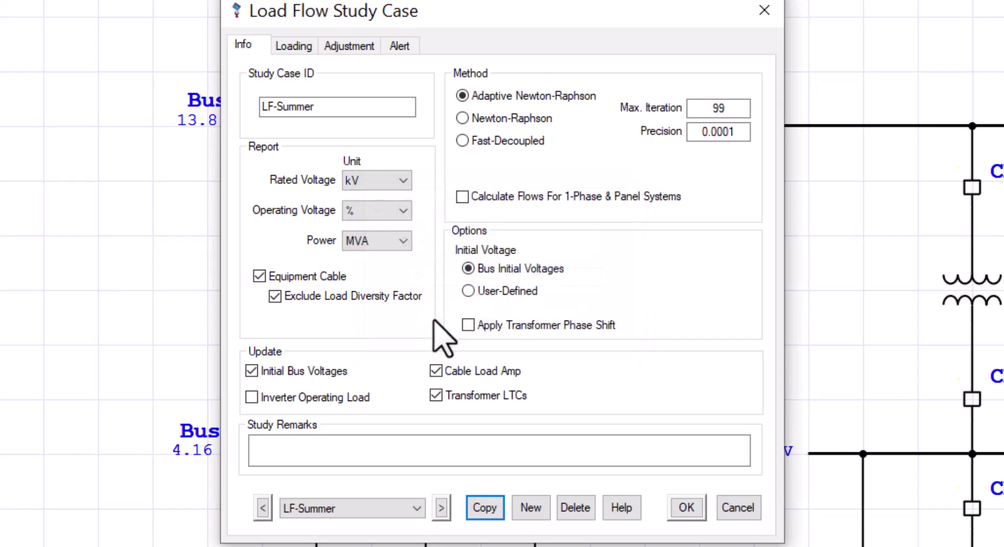
left_click(302, 47)
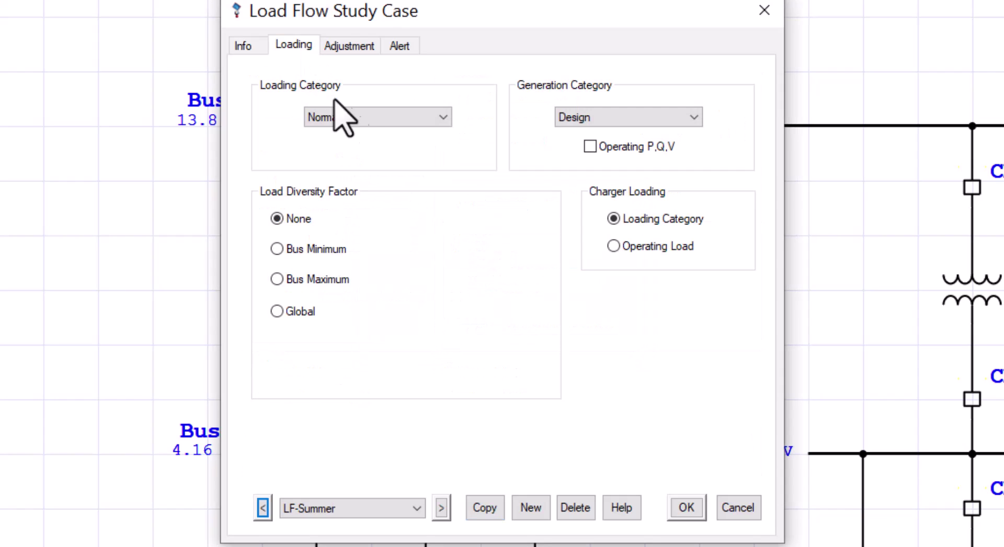
left_click(343, 116)
left_click(382, 186)
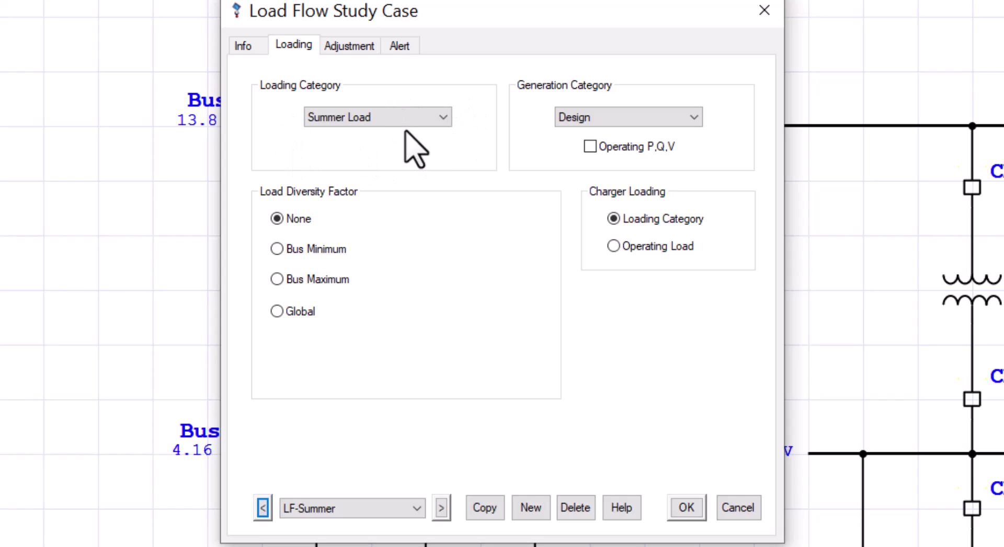
left_click(241, 46)
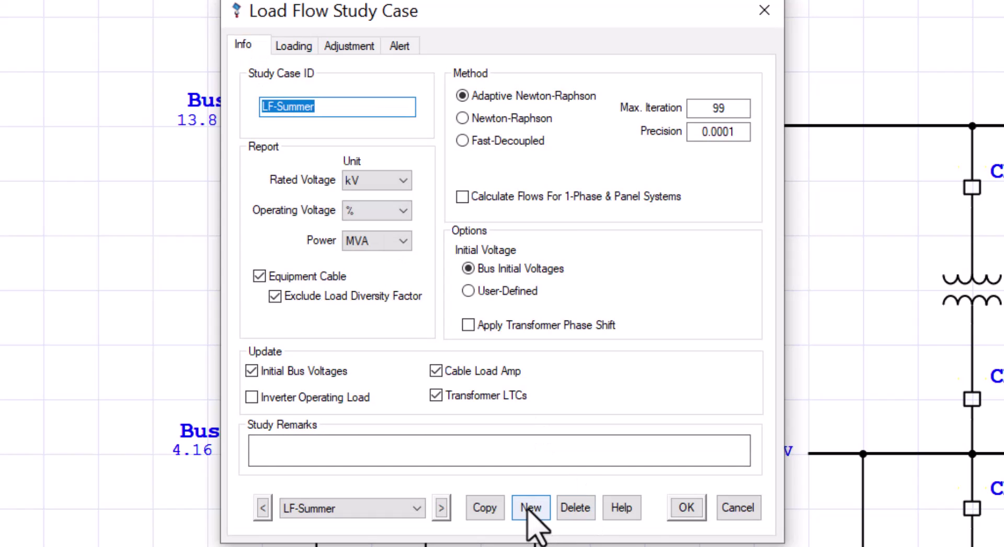
Copy LF-Summer to LF-Winter with Winter Load and save the study cases
left_click(479, 510)
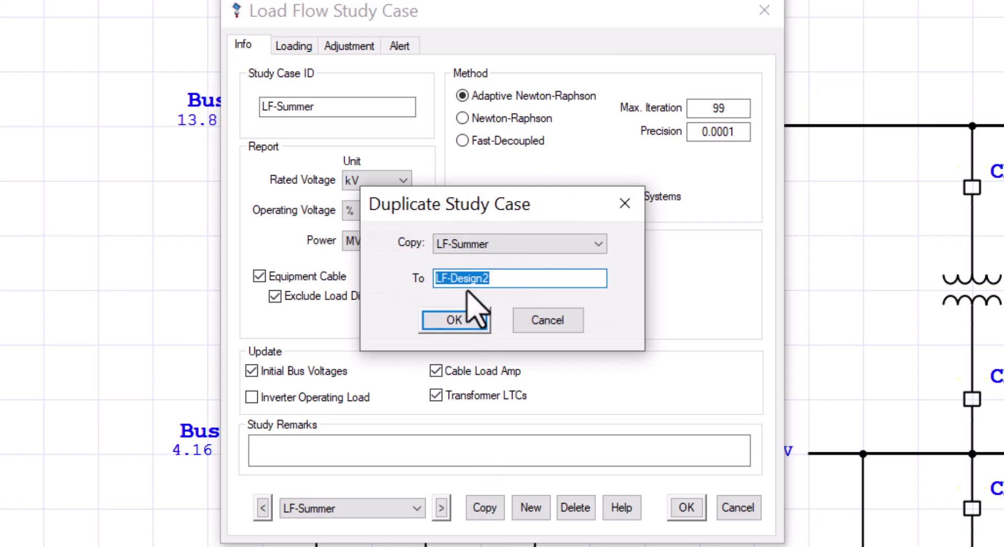
type("LF-Winter")
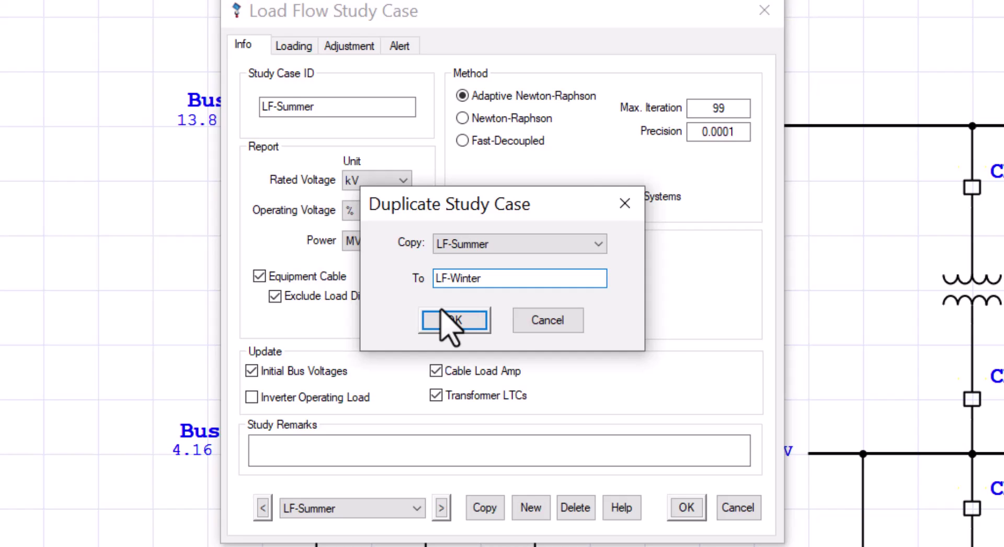
left_click(447, 319)
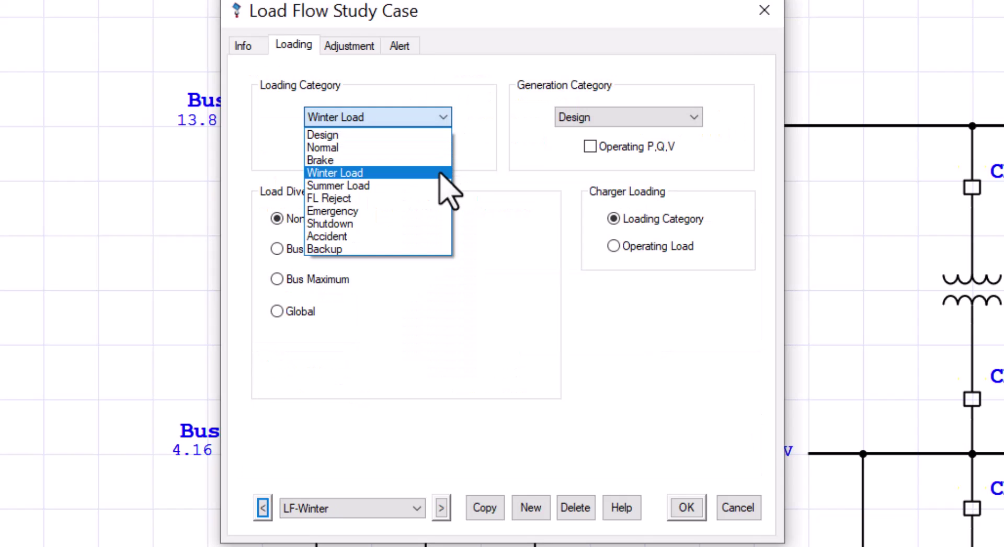
left_click(439, 171)
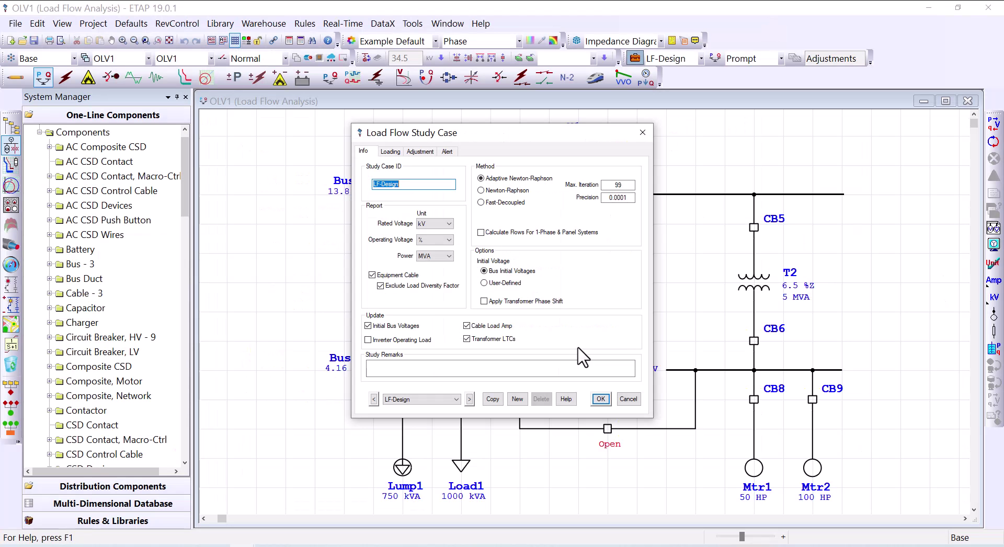
left_click(600, 399)
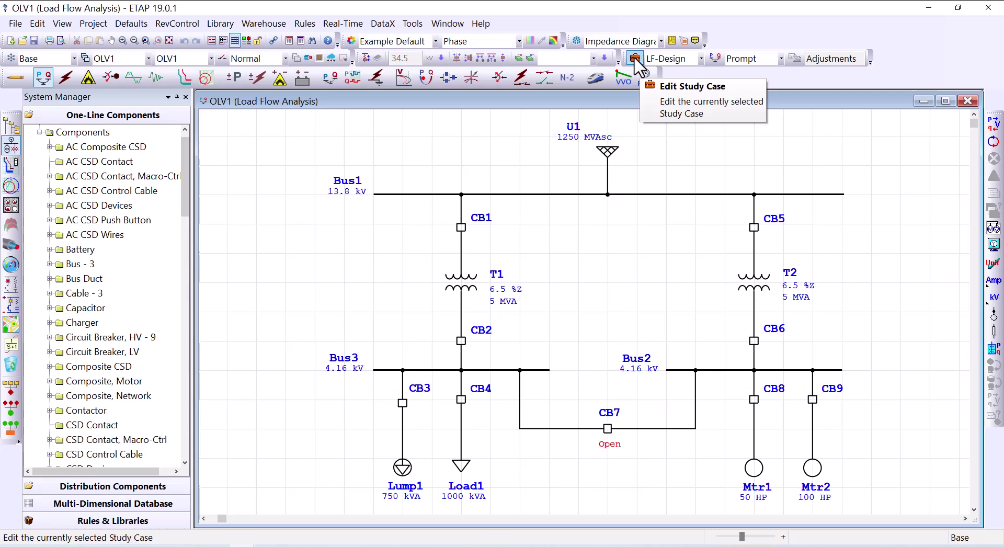
Run load flow for LF-Design, saving the report as Design
left_click(701, 58)
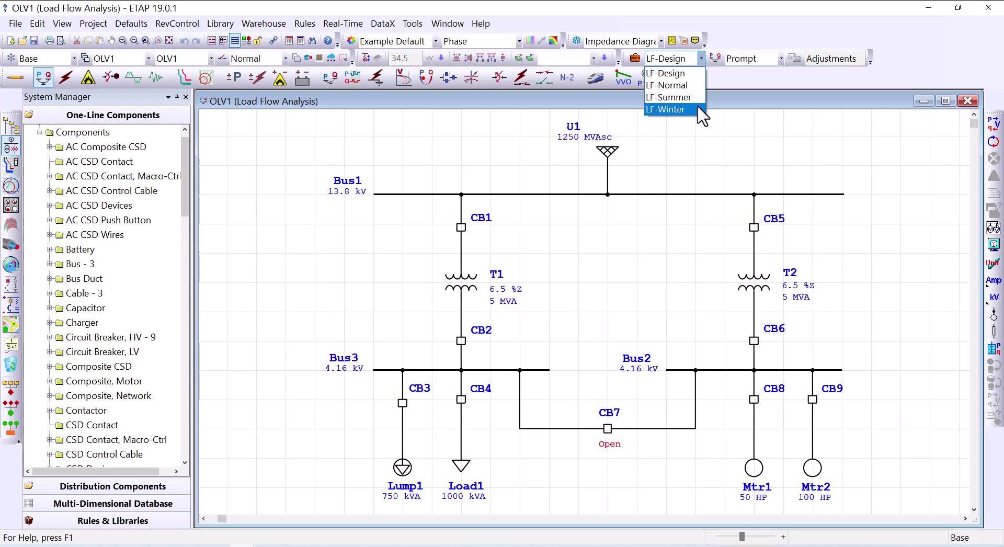
left_click(727, 153)
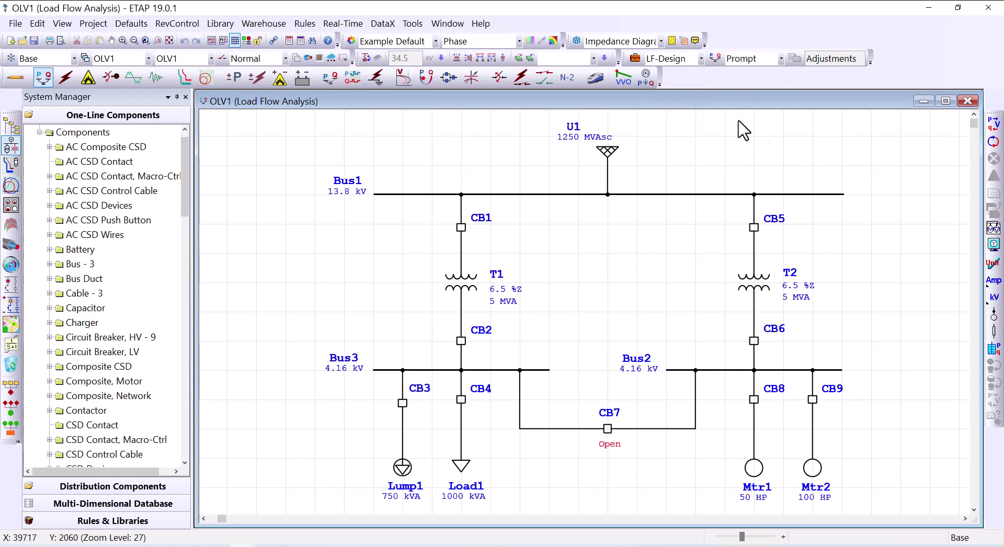
left_click(990, 142)
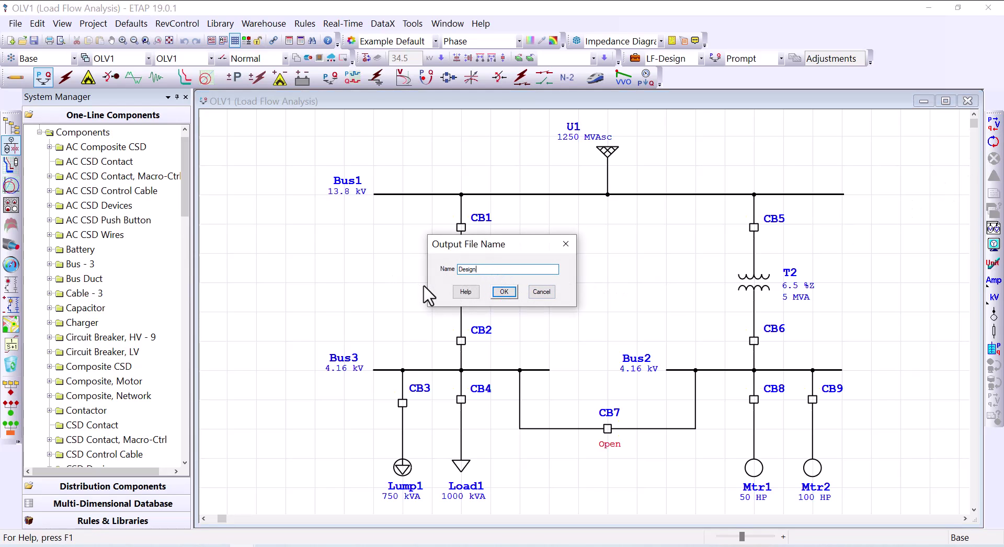
left_click(503, 291)
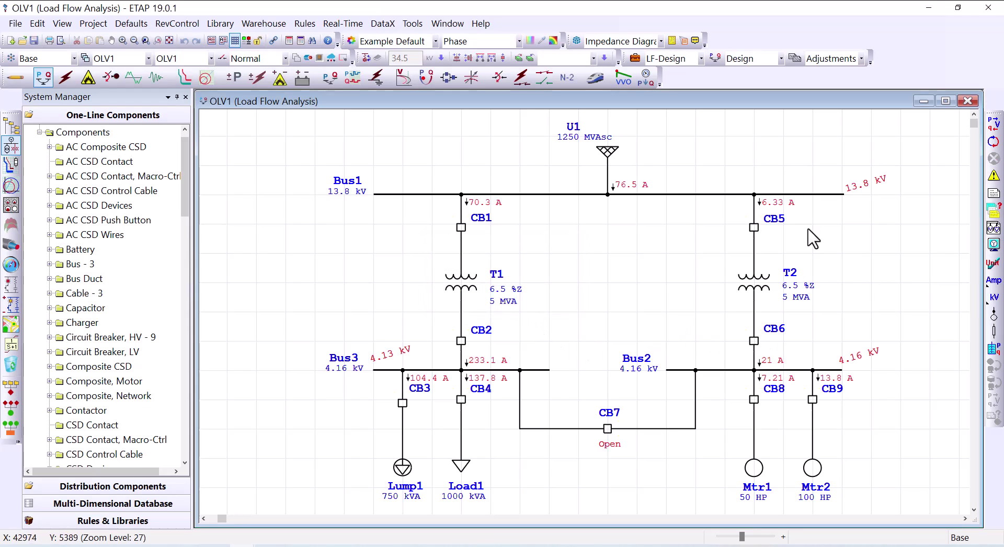
Run load flow for LF-Normal with Output Report set to Prompt, naming the report Normal
left_click(701, 59)
left_click(689, 85)
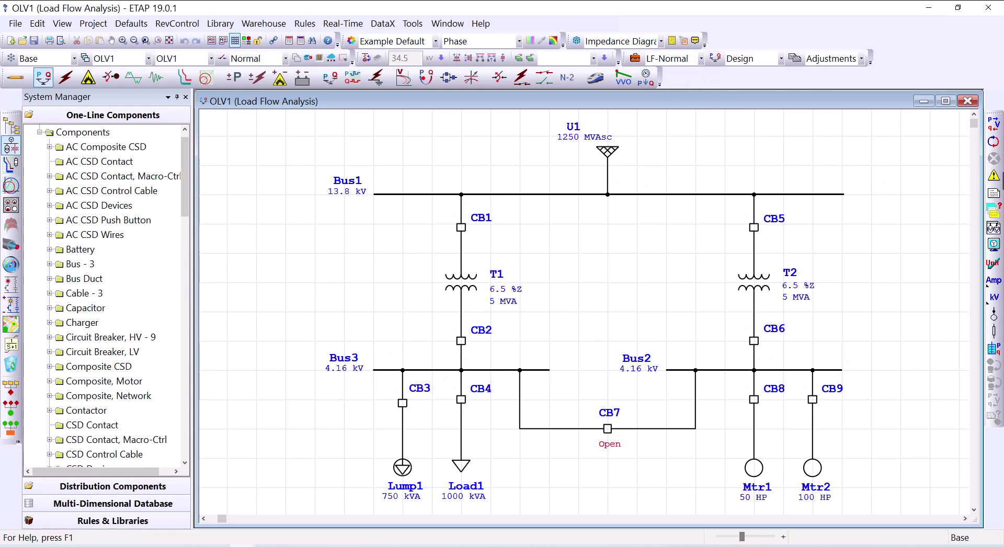
left_click(780, 59)
left_click(768, 82)
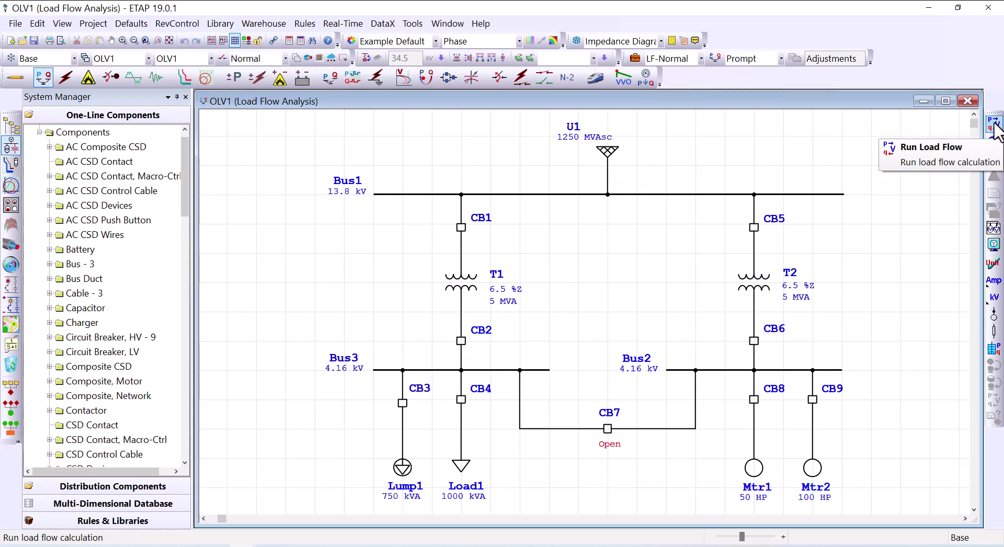
left_click(992, 124)
type("Normal")
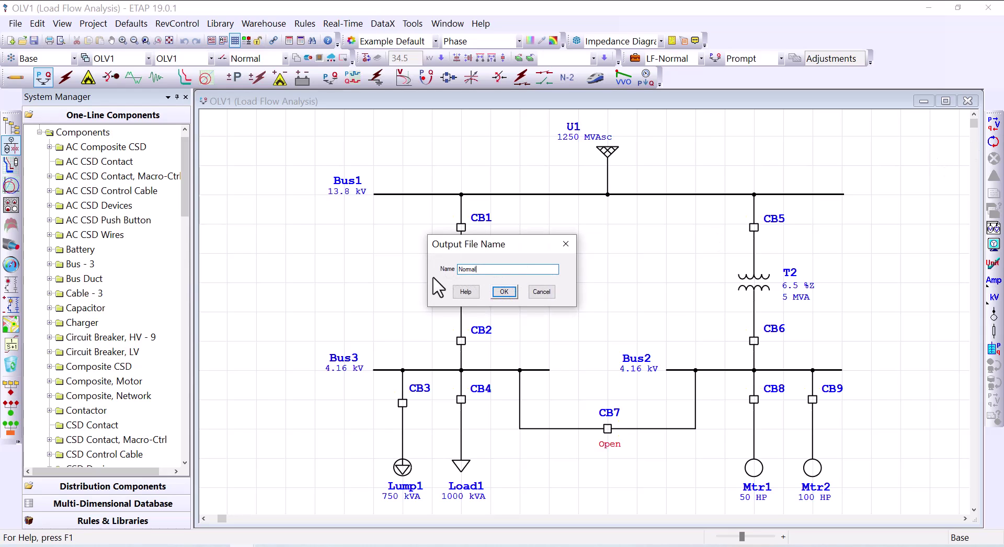
left_click(506, 292)
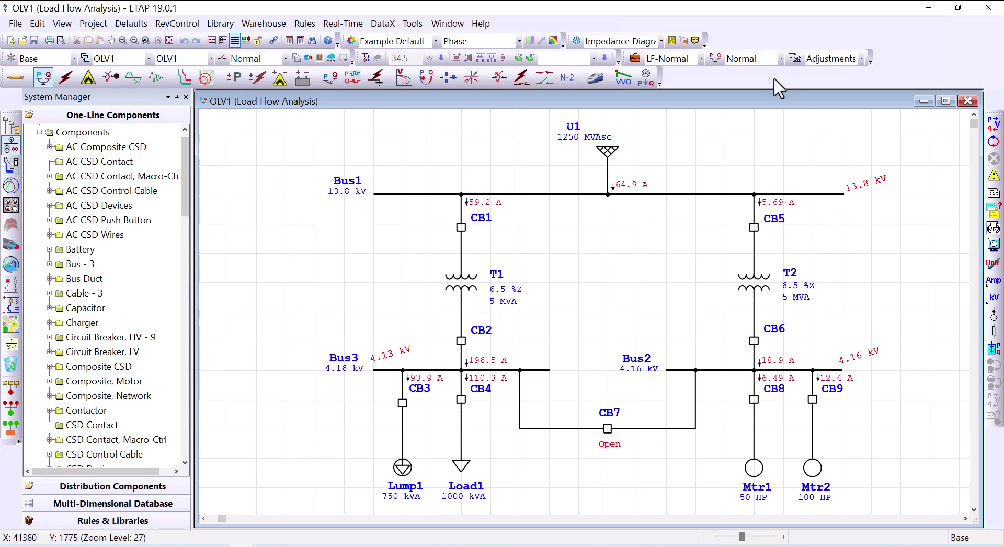
left_click(701, 58)
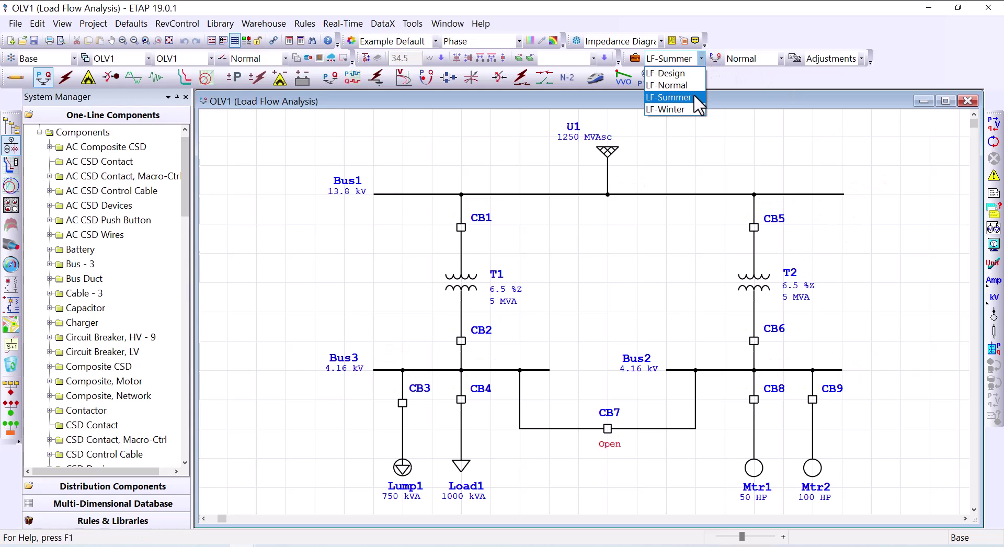
Run load flow for LF-Summer with Output Report set to Prompt, naming the report Summer
left_click(694, 96)
left_click(781, 59)
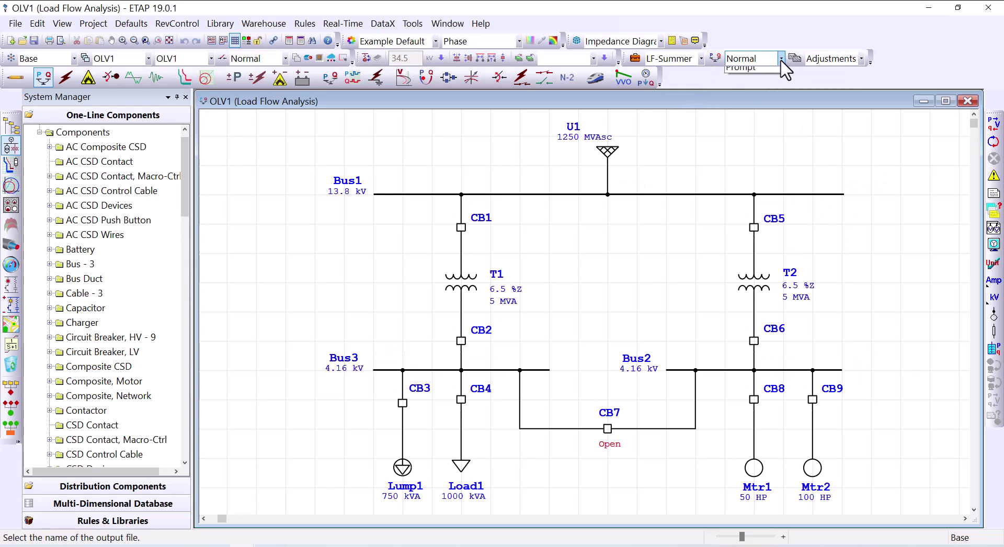
left_click(778, 97)
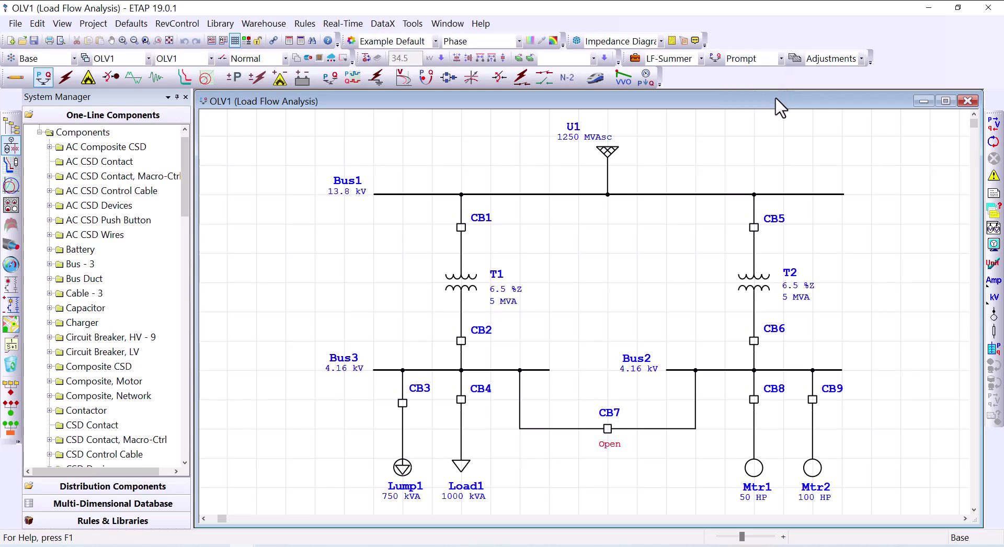
left_click(992, 141)
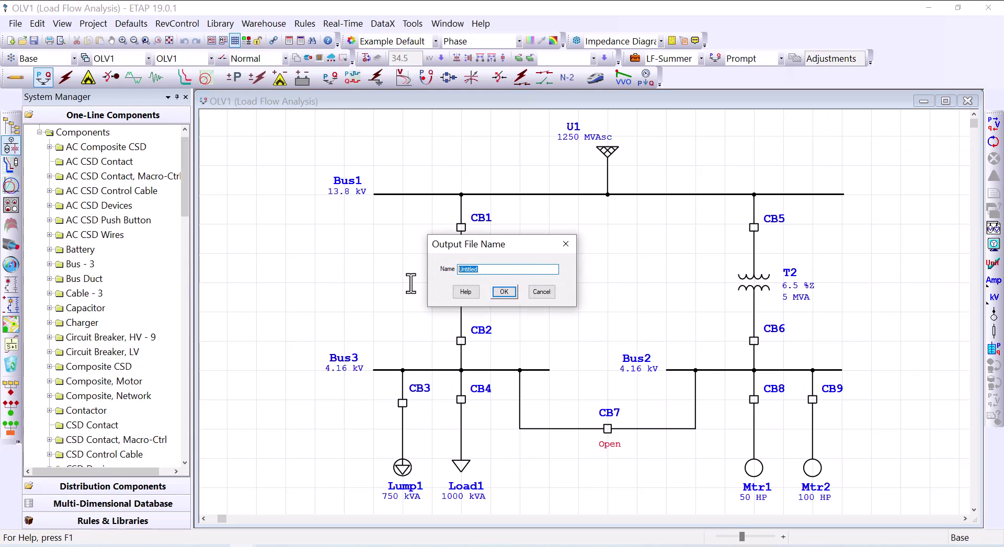
type("Summer")
left_click(504, 292)
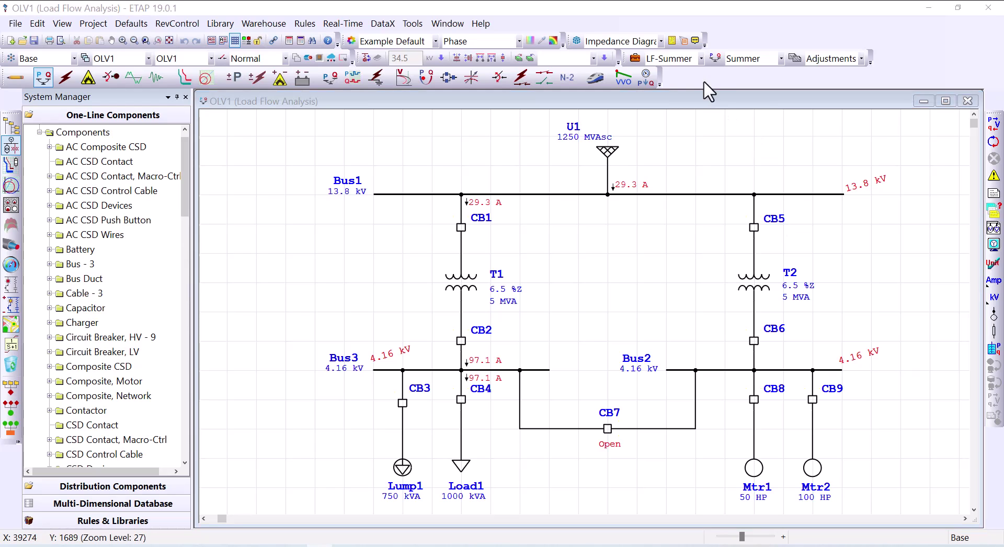
Run load flow for LF-Winter with Output Report set to Prompt, naming the report Winter
left_click(701, 58)
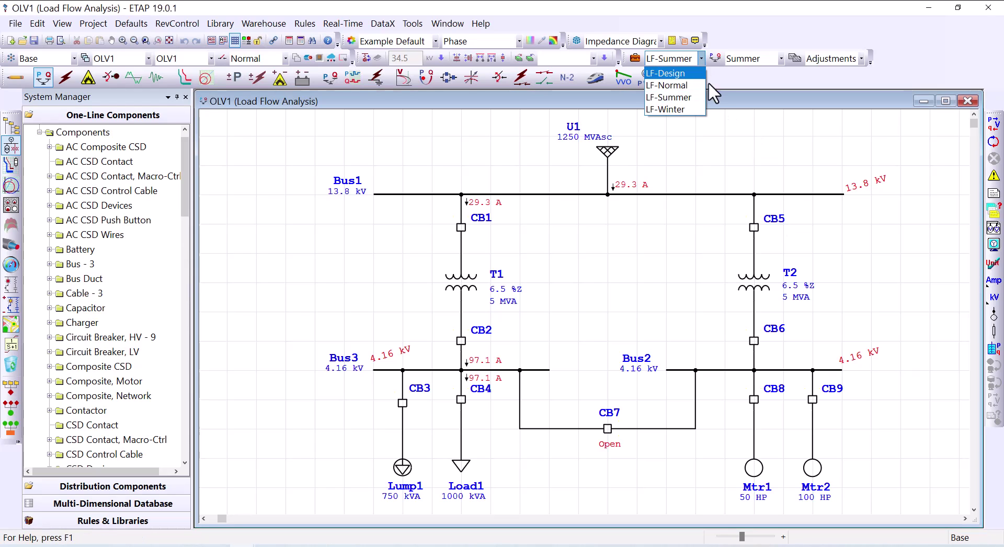
left_click(688, 110)
left_click(780, 58)
left_click(774, 109)
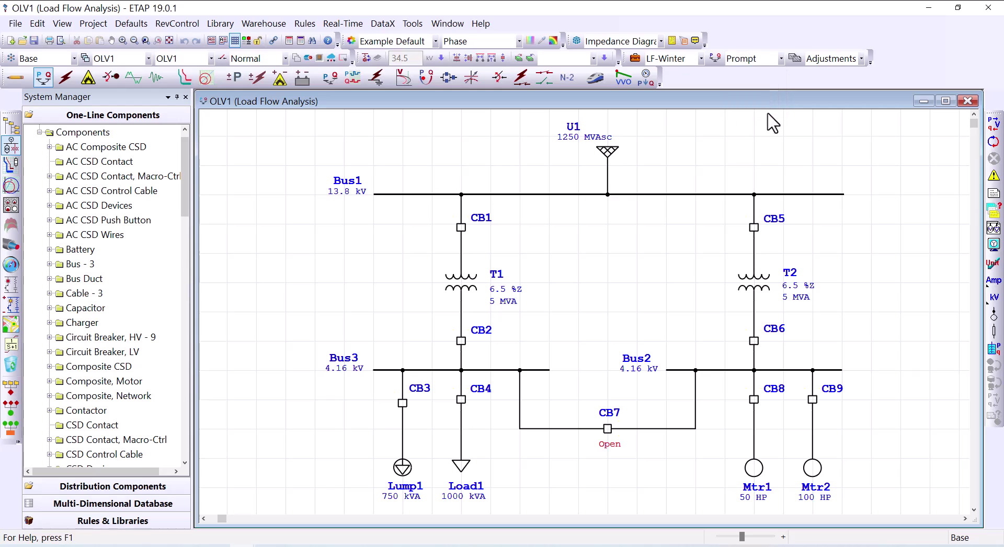
left_click(993, 124)
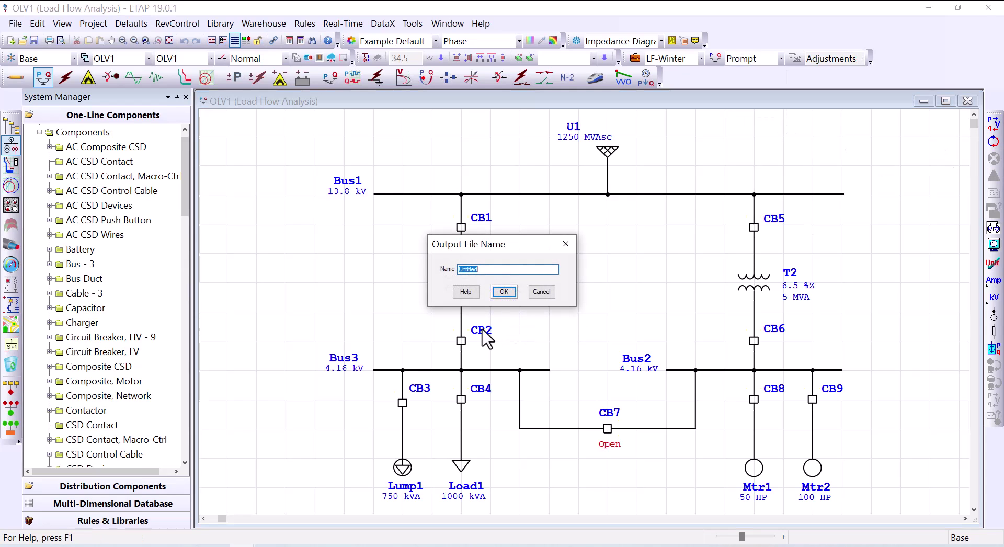
type("Winter")
left_click(511, 293)
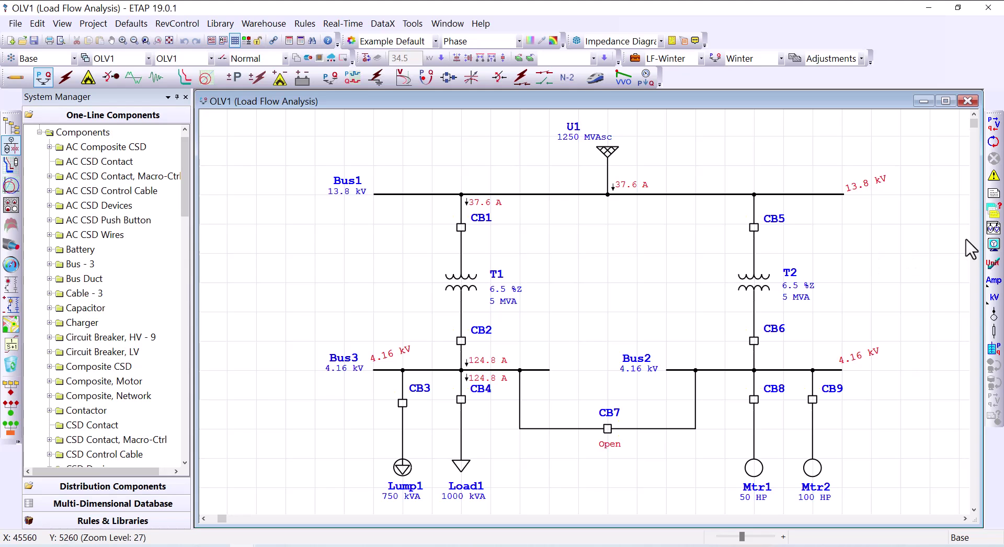
Compare the Design, Normal, Summer and Winter load results as Amp Loading in Load Flow Analyzer
left_click(994, 212)
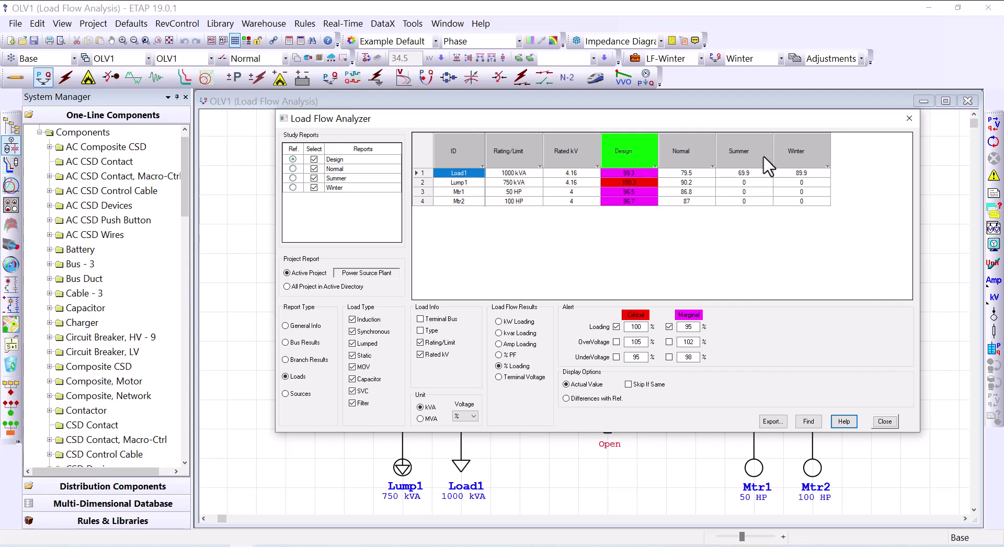
left_click(499, 344)
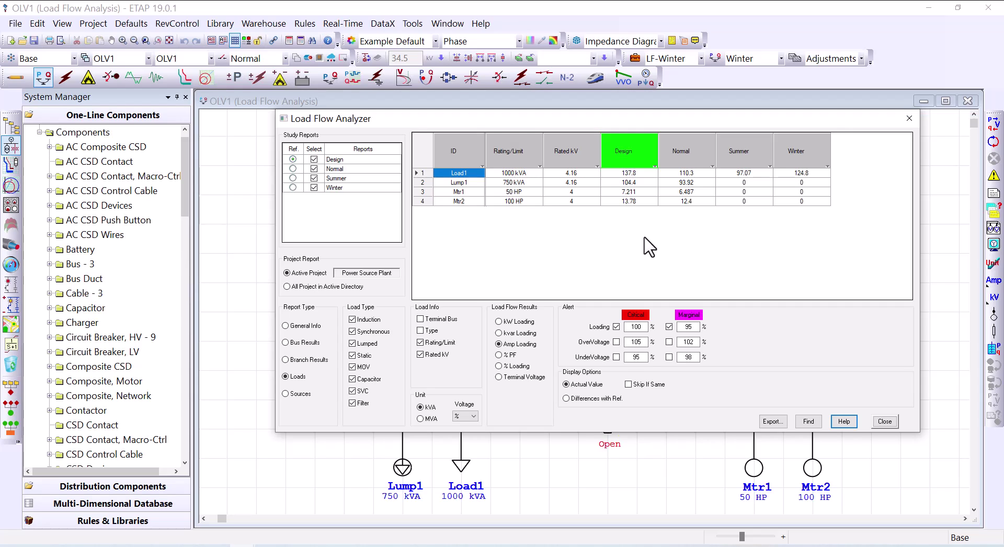
left_click(209, 201)
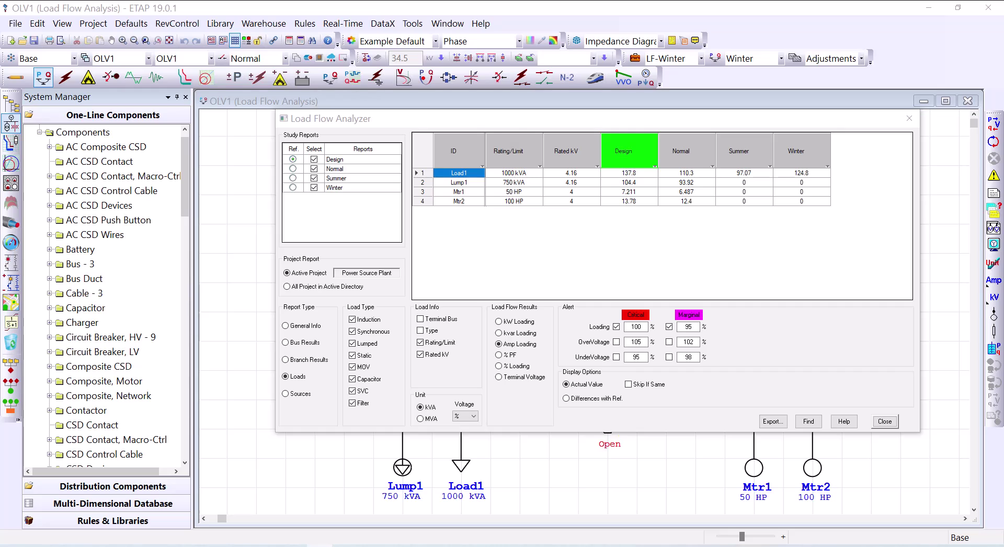